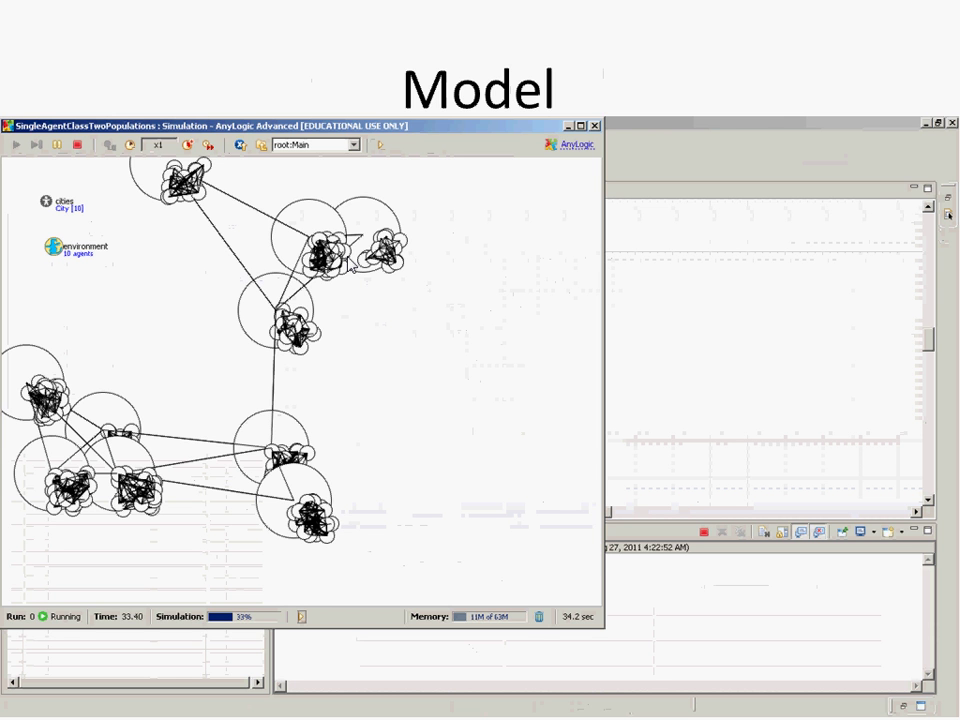
Switch to the AnyLogic University model editor and dismiss the failed-save message for SIR Agent Based Calibration
{"action": "key", "text": "alt+Tab"}
{"action": "key", "text": "alt+Tab"}
{"action": "key", "text": "alt+Tab"}
{"action": "key", "text": "alt+Tab"}
{"action": "key", "text": "alt+shift+Tab"}
{"action": "key", "text": "alt+shift+Tab"}
{"action": "key", "text": "alt+Tab"}
{"action": "key", "text": "alt+Tab"}
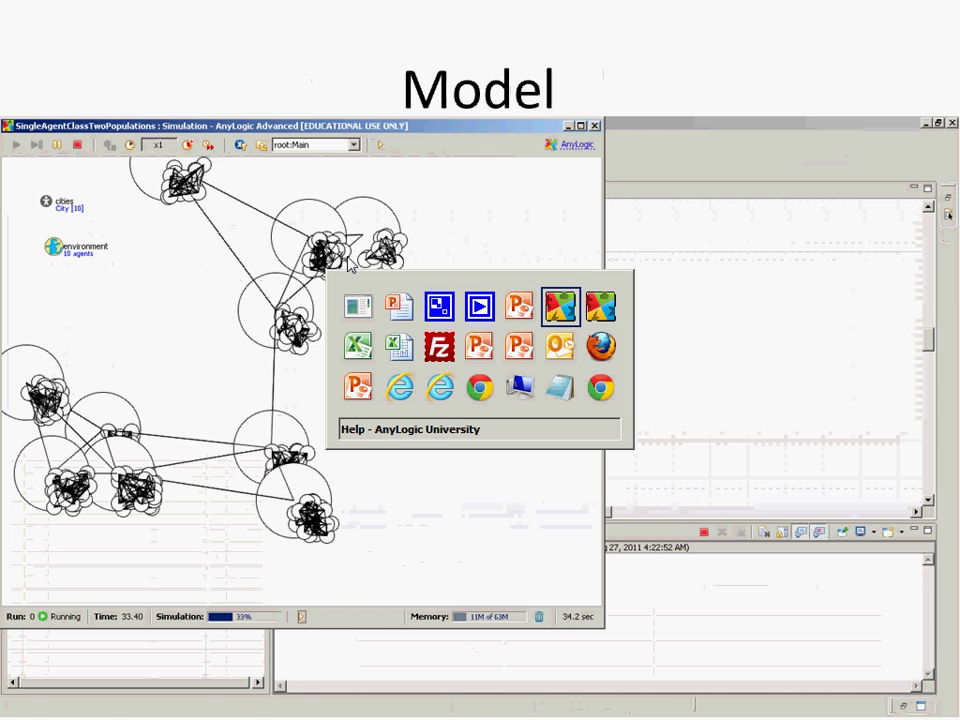
{"action": "key", "text": "alt+Tab"}
{"action": "key", "text": "alt+Tab"}
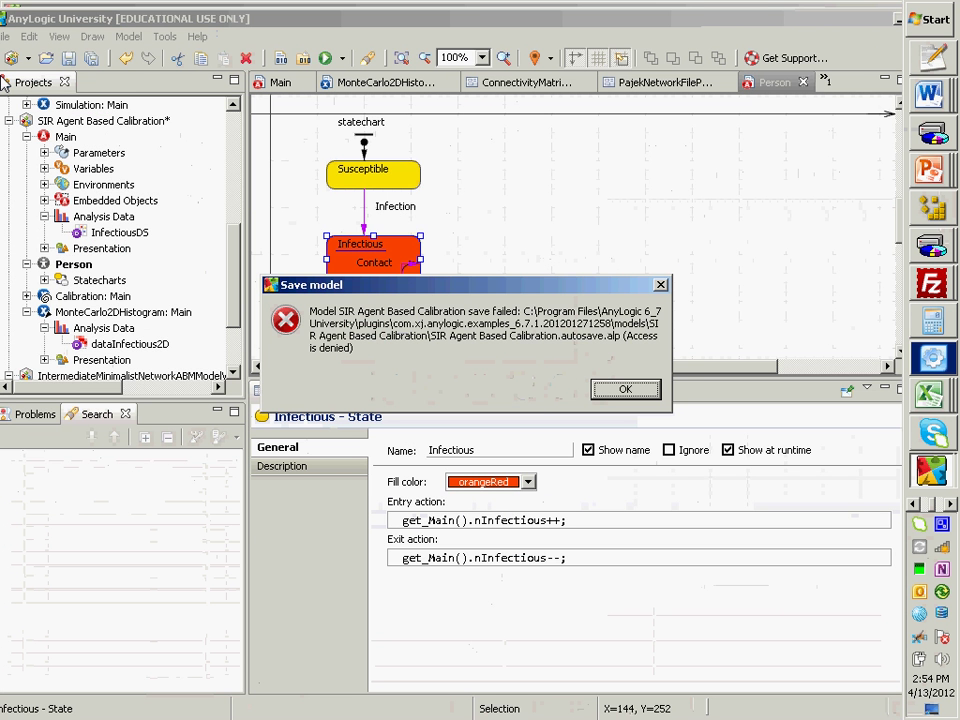
{"action": "left_click", "coordinate": [662, 287]}
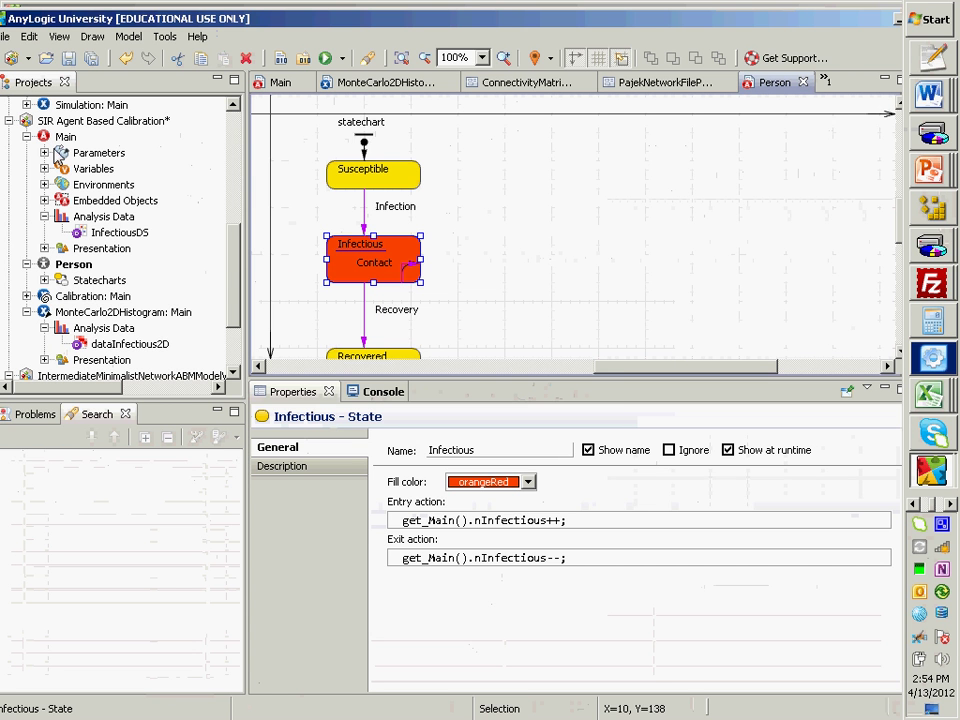
Open HierarchicalCityPopulationModel.alp from the HierarchicalCityPopulationModel folder within ExampleModels
{"action": "left_click", "coordinate": [8, 37]}
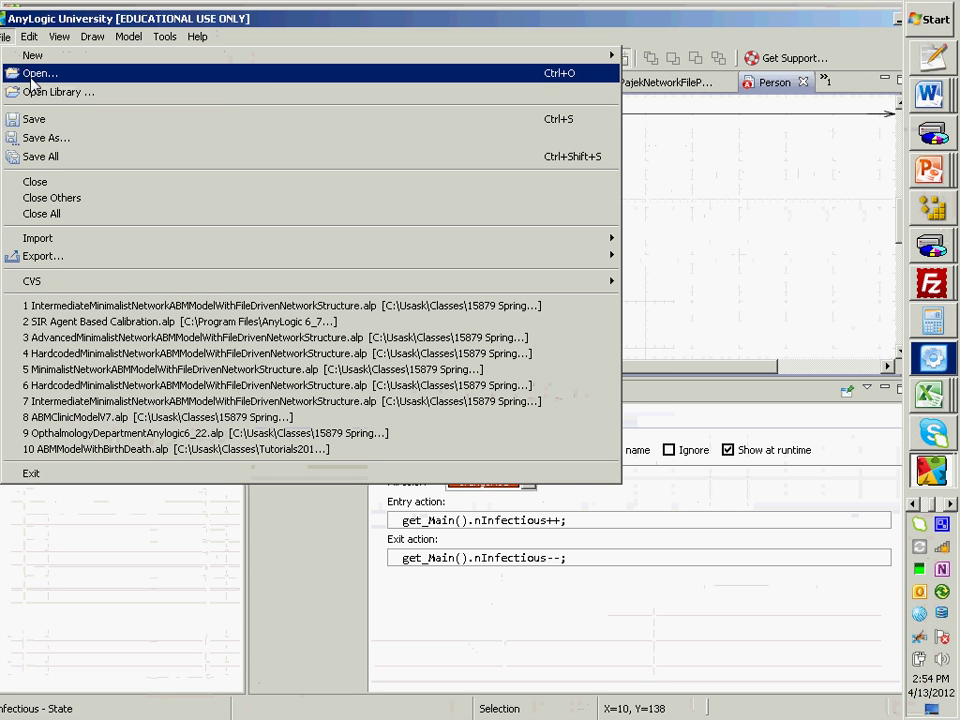
{"action": "left_click", "coordinate": [33, 80]}
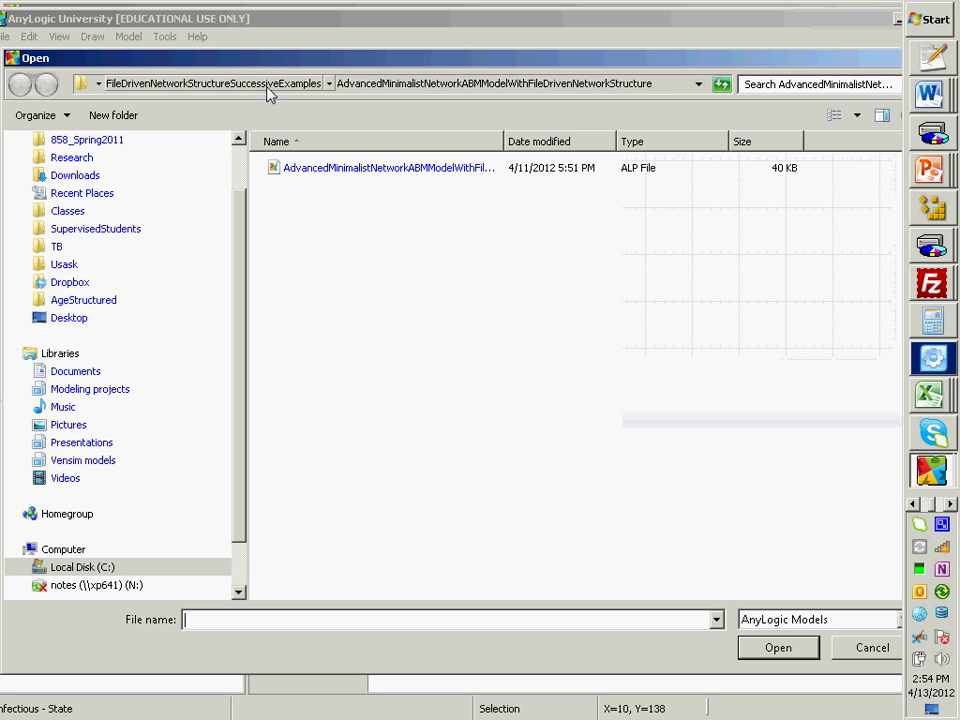
{"action": "left_click", "coordinate": [150, 86]}
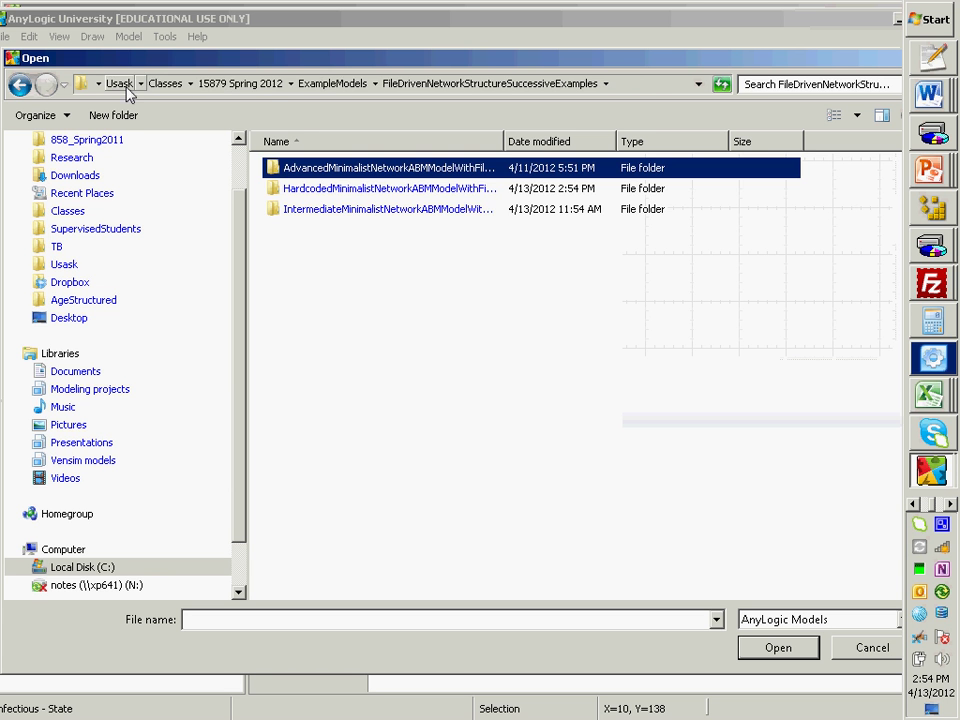
{"action": "left_click", "coordinate": [338, 84]}
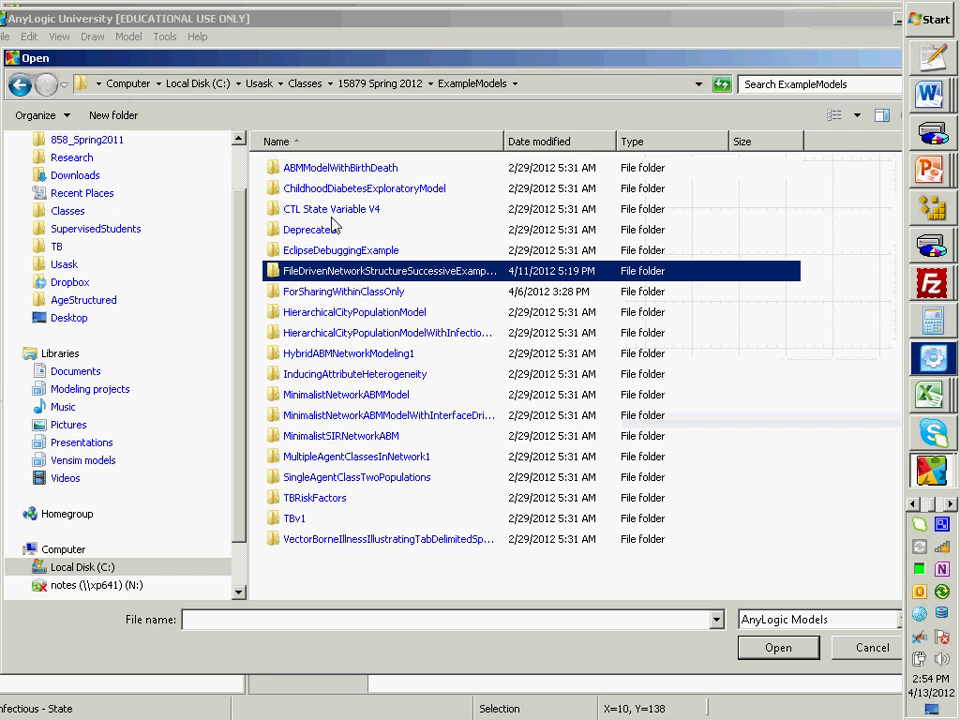
{"action": "left_click", "coordinate": [341, 316]}
{"action": "double_click", "coordinate": [341, 316]}
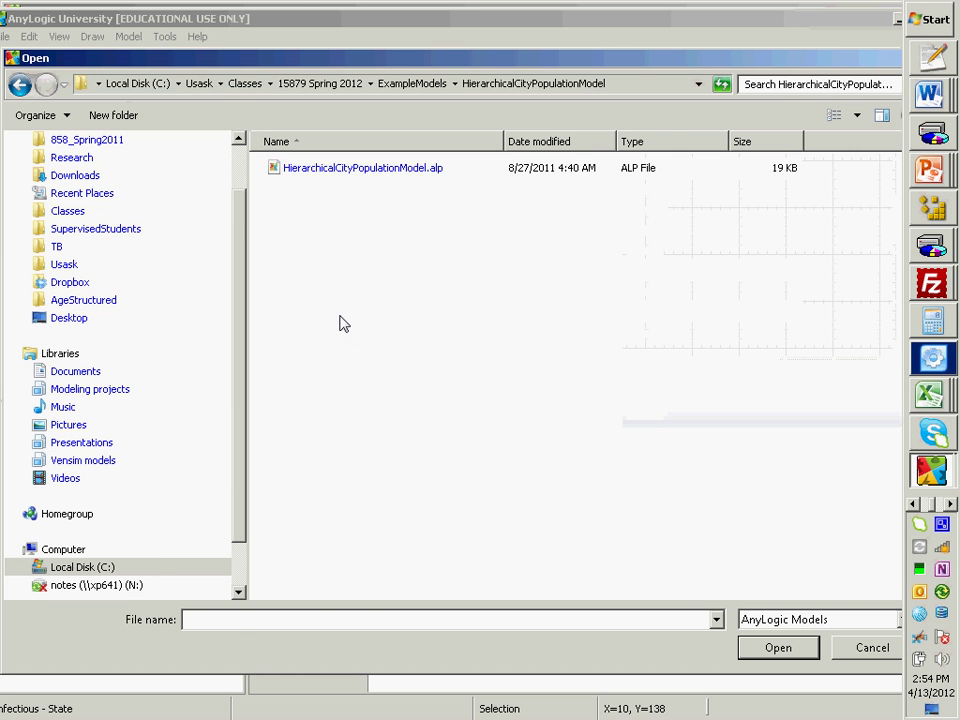
{"action": "key", "text": "Down"}
{"action": "key", "text": "Return"}
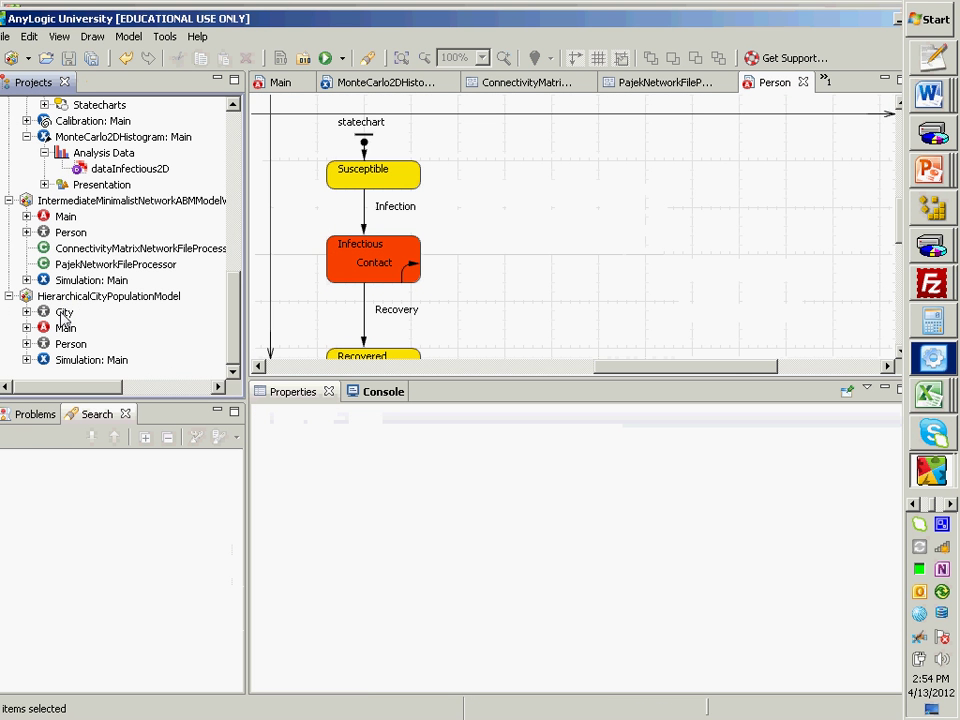
Run HierarchicalCityPopulationModel's Simulation experiment to view how people are laid out around the cities, and close the run window
{"action": "left_click", "coordinate": [72, 362]}
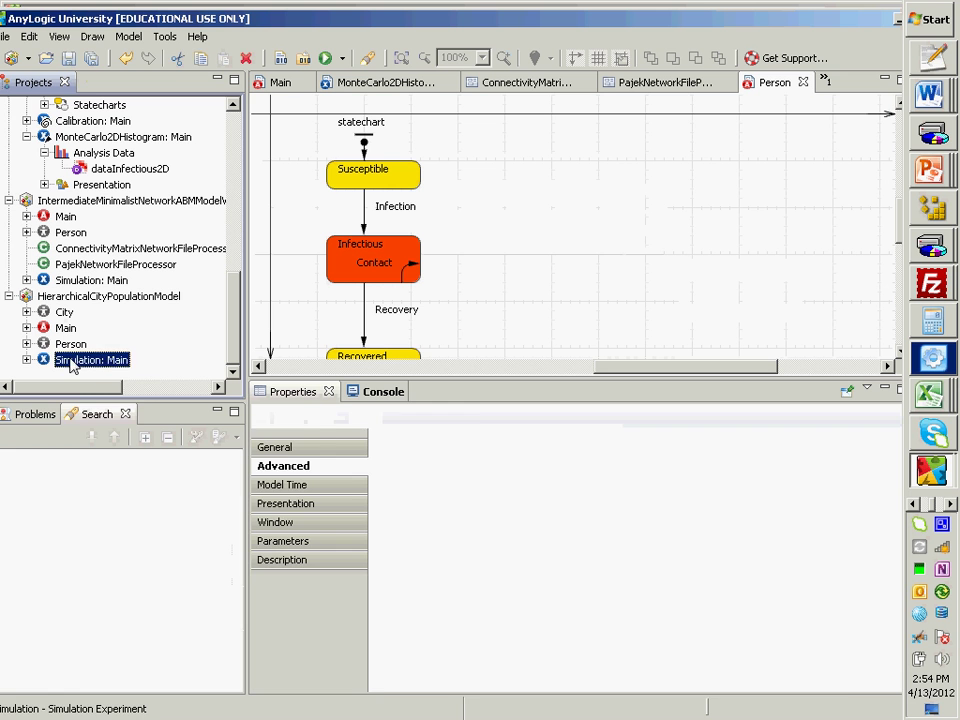
{"action": "right_click", "coordinate": [72, 362]}
{"action": "left_click", "coordinate": [134, 568]}
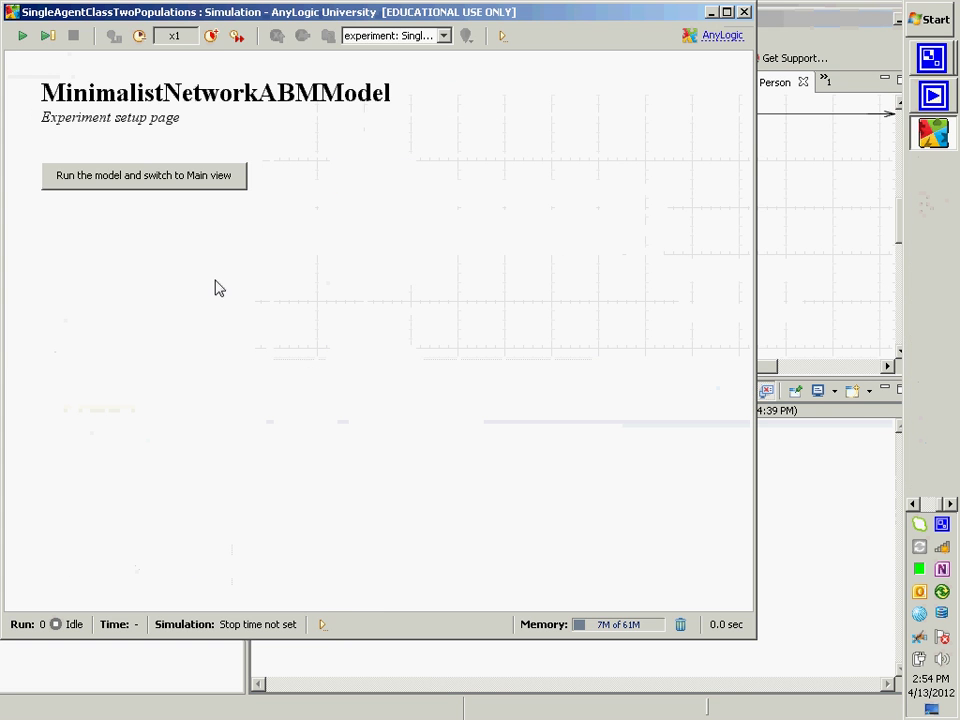
{"action": "left_click", "coordinate": [193, 186]}
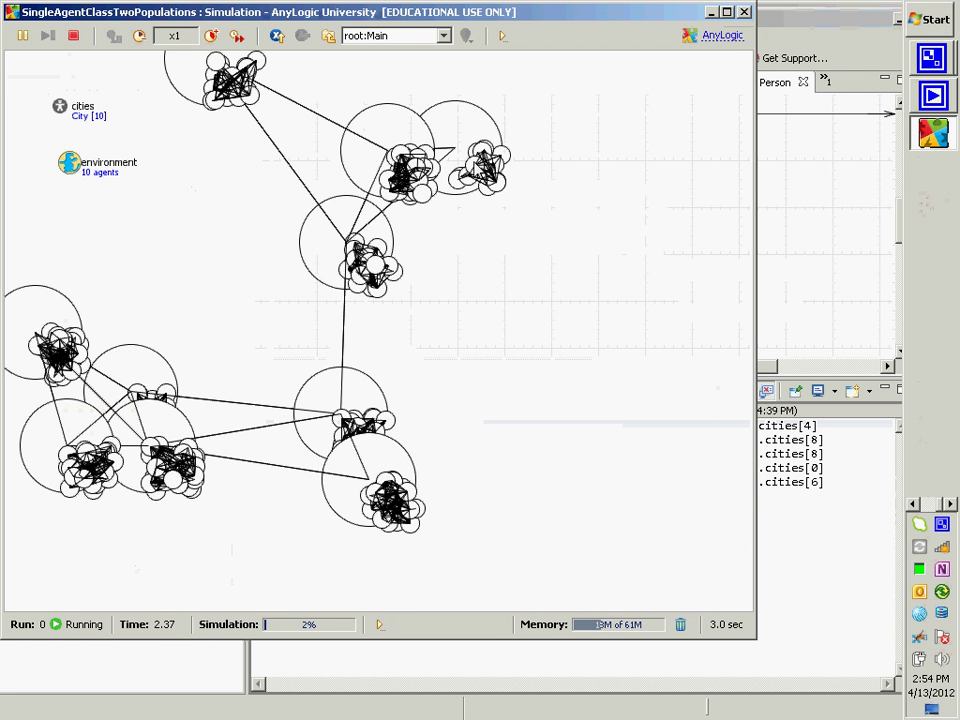
{"action": "left_click", "coordinate": [744, 13]}
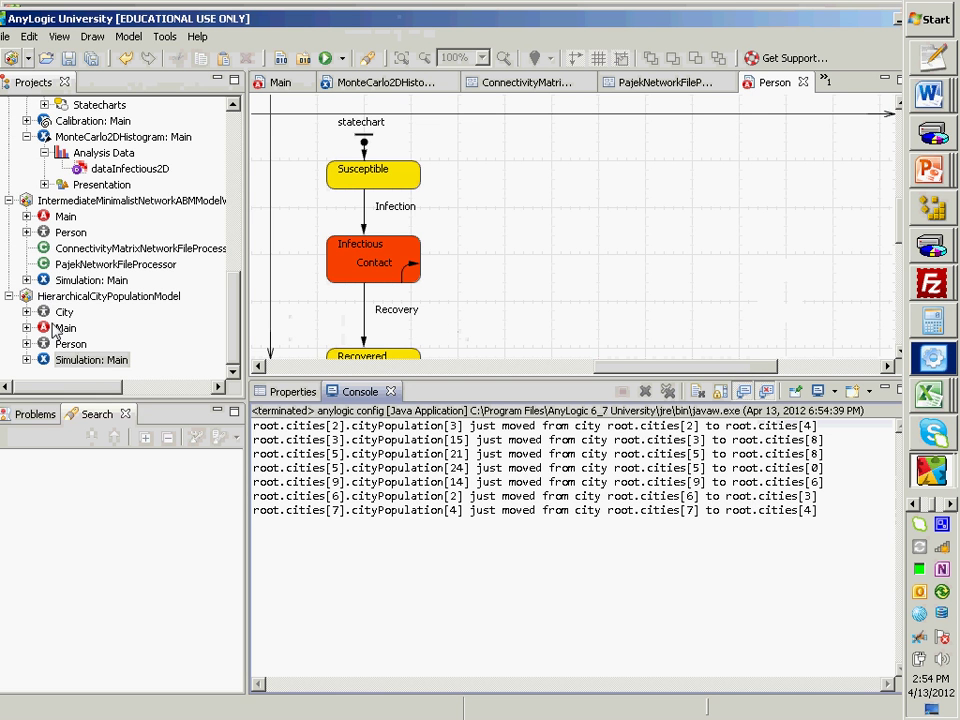
Open the diagram of HierarchicalCityPopulationModel's City class and bring its presentation origin into view
{"action": "left_click", "coordinate": [49, 315]}
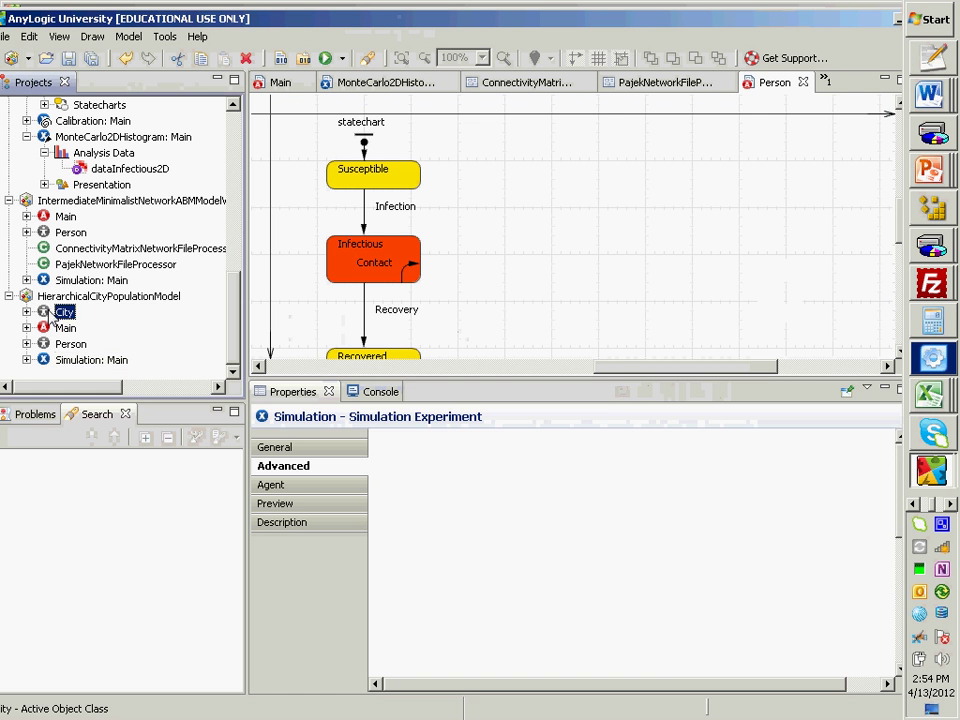
{"action": "double_click", "coordinate": [49, 315]}
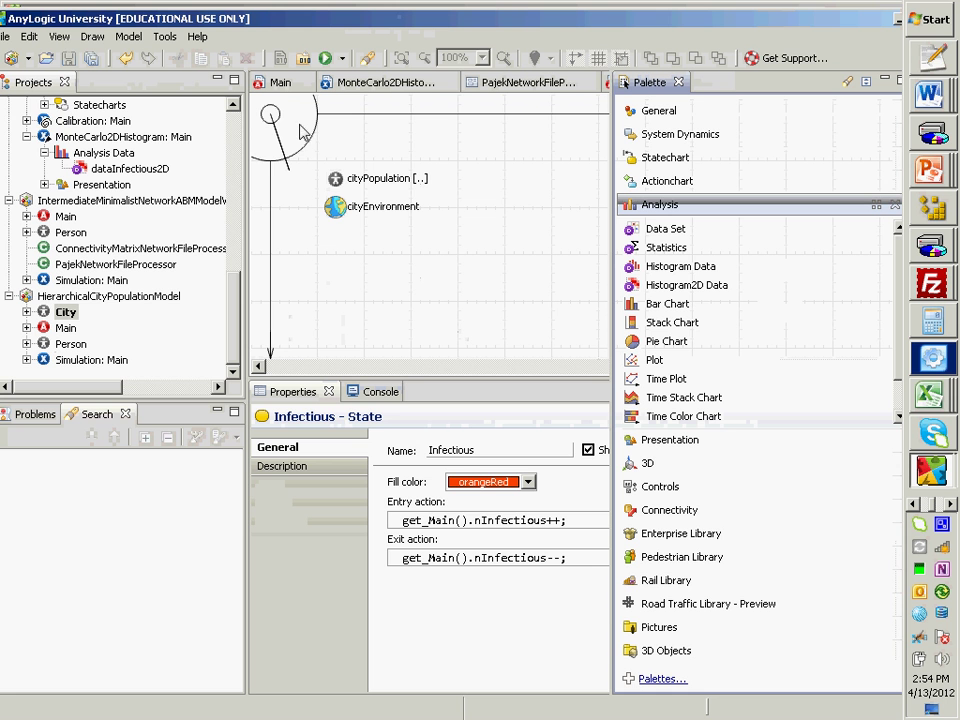
{"action": "left_click", "coordinate": [259, 366]}
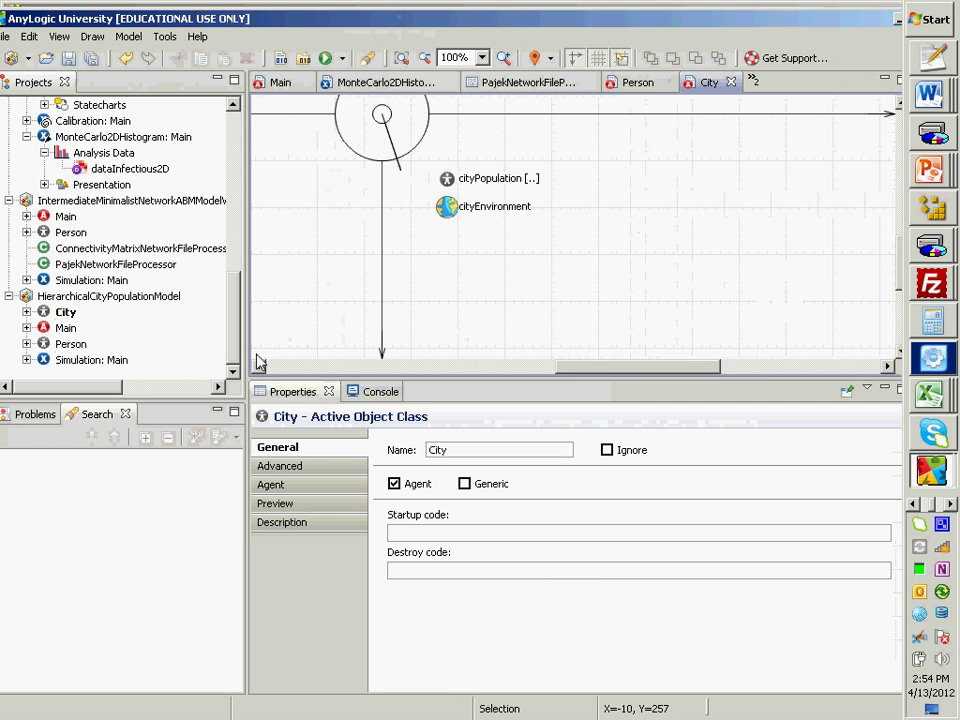
Move the embedded cityPopulation presentation from the origin to the upper-left edge of the large city circle
{"action": "left_click", "coordinate": [387, 117]}
{"action": "left_click_drag", "start_coordinate": [388, 116], "coordinate": [360, 93]}
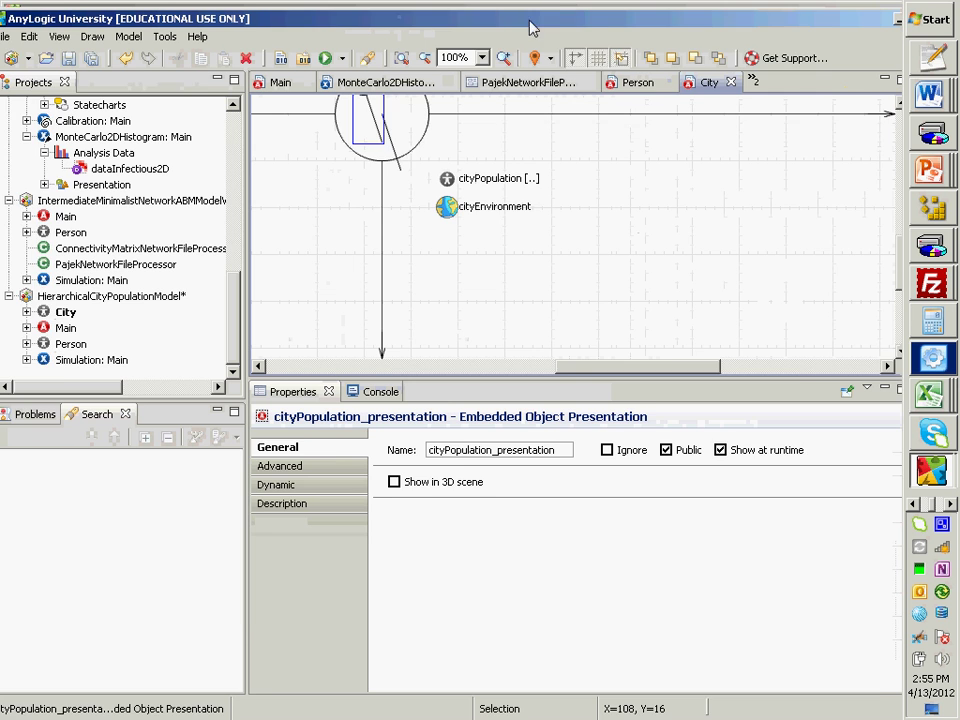
{"action": "left_click_drag", "start_coordinate": [529, 26], "coordinate": [462, 37]}
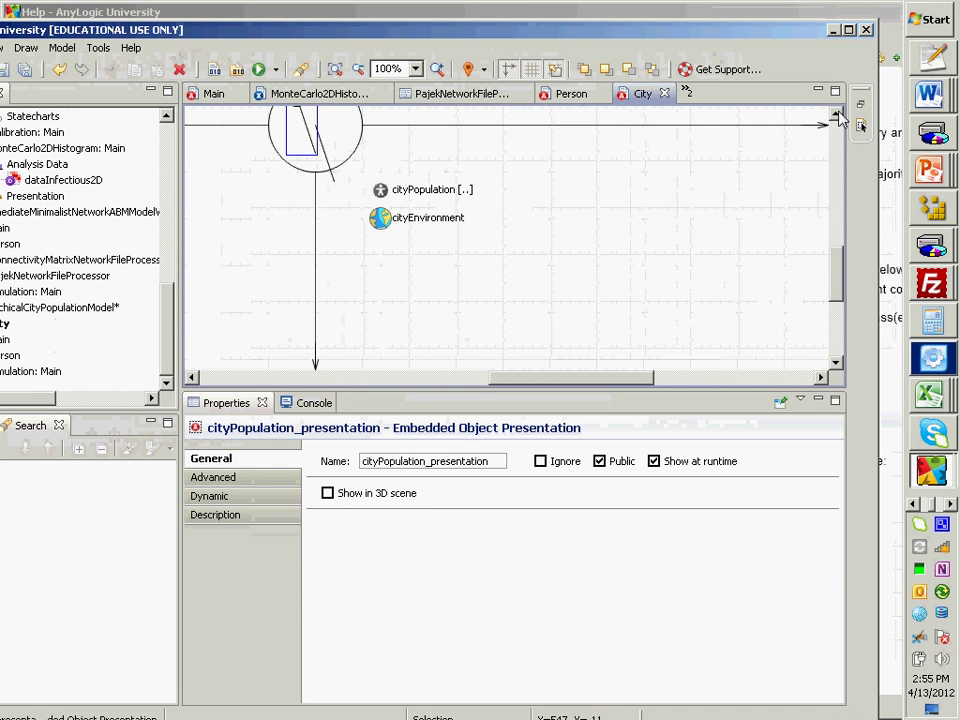
{"action": "scroll", "coordinate": [388, 146], "scroll_direction": "up", "scroll_amount": 2}
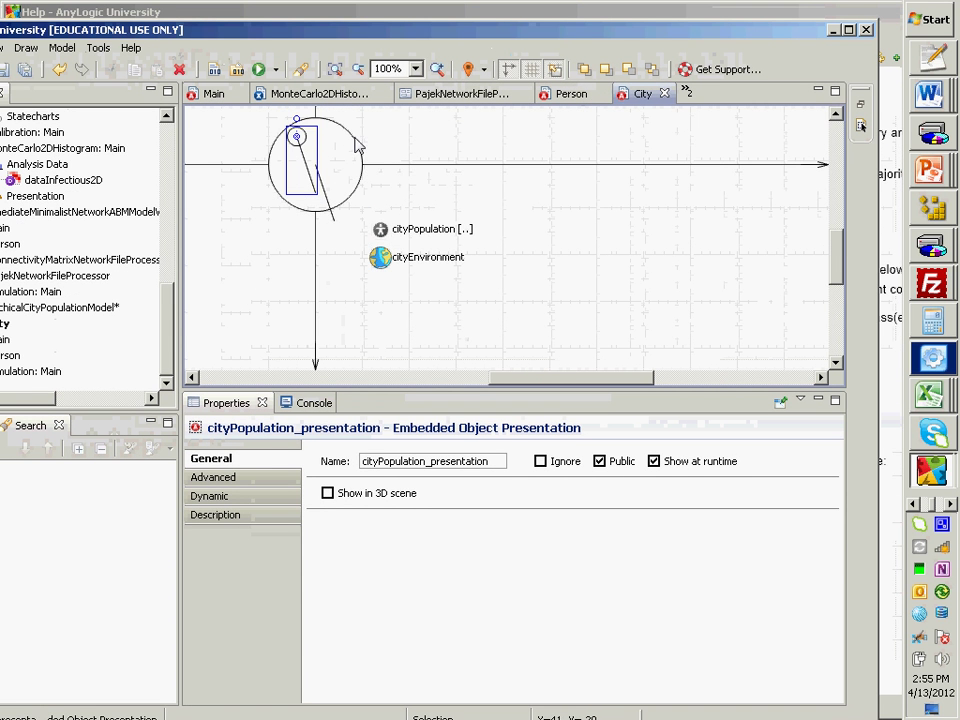
{"action": "left_click_drag", "start_coordinate": [297, 137], "coordinate": [288, 128]}
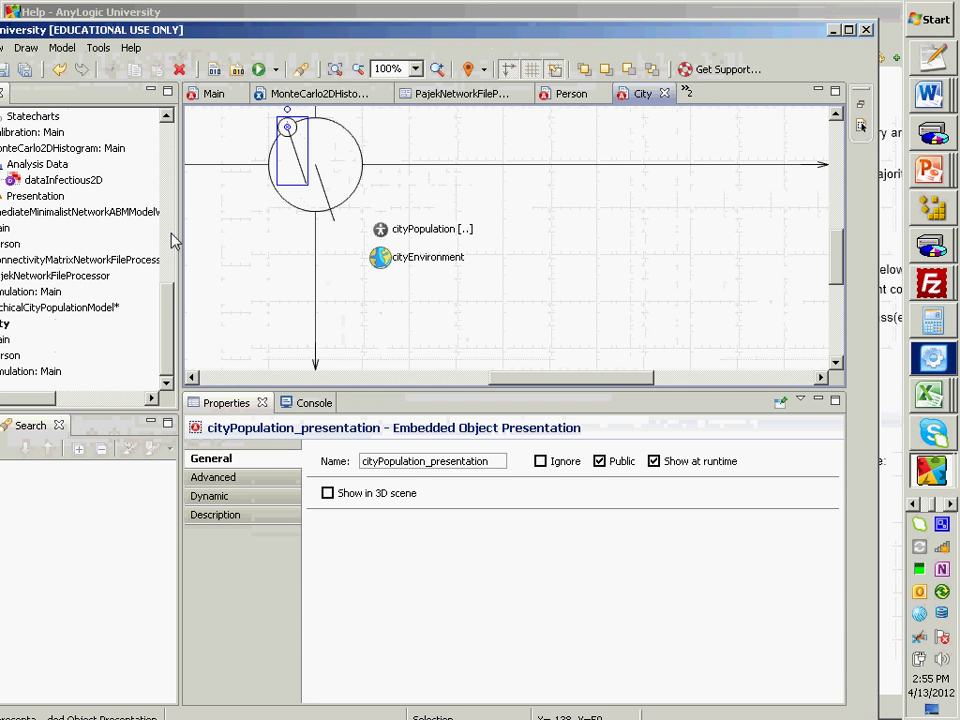
Examine the advanced space, layout and network settings of City's cityEnvironment
{"action": "left_click", "coordinate": [17, 397]}
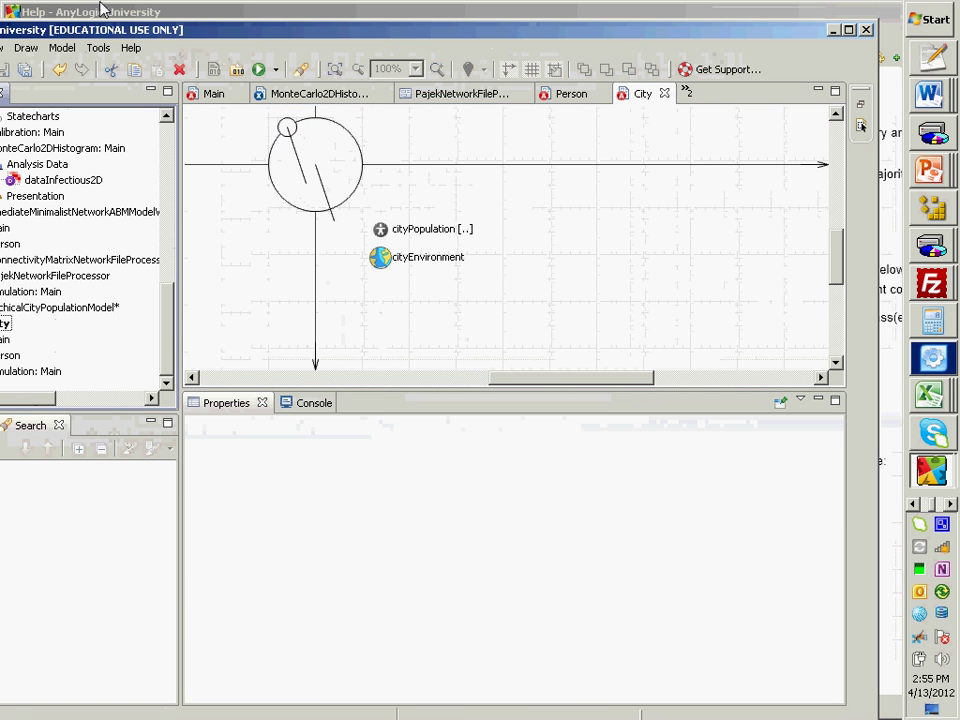
{"action": "left_click_drag", "start_coordinate": [80, 30], "coordinate": [150, 37]}
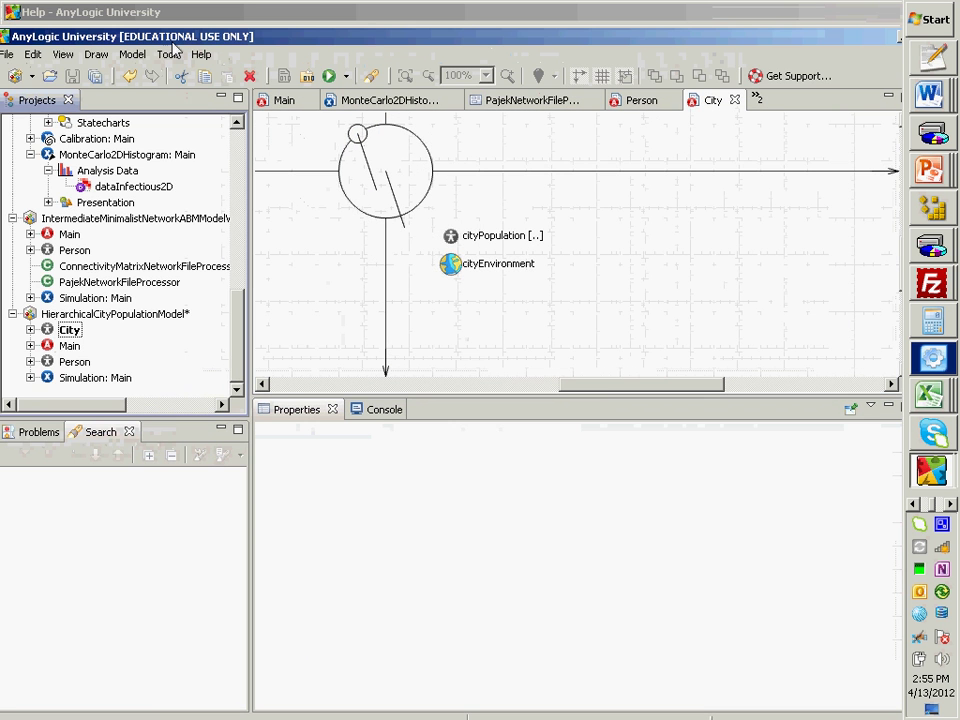
{"action": "double_click", "coordinate": [69, 329]}
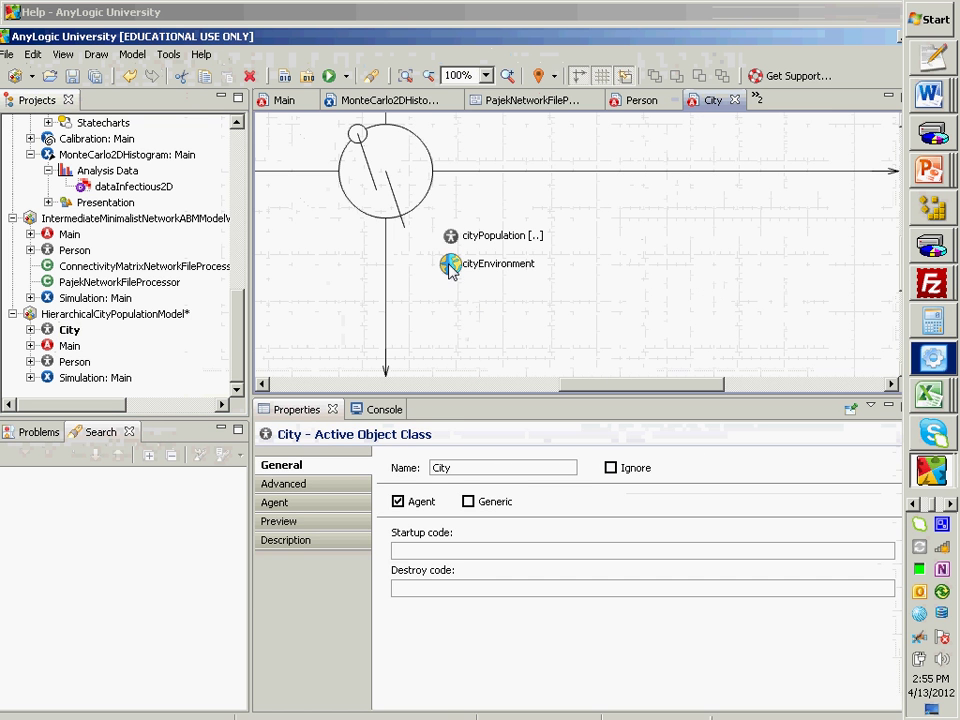
{"action": "left_click", "coordinate": [450, 266]}
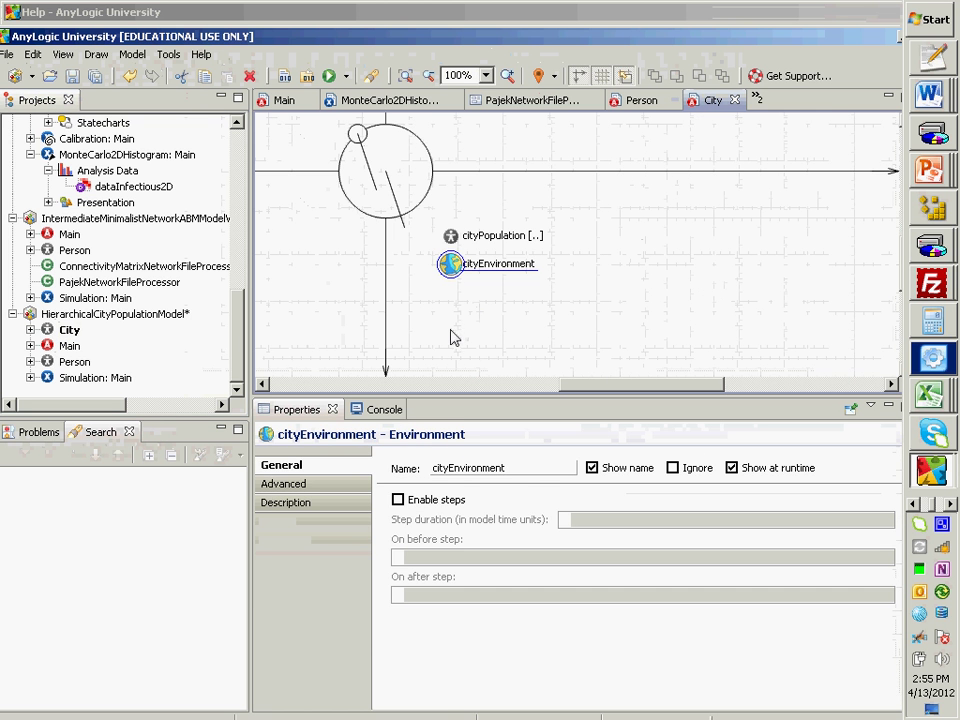
{"action": "left_click", "coordinate": [298, 485]}
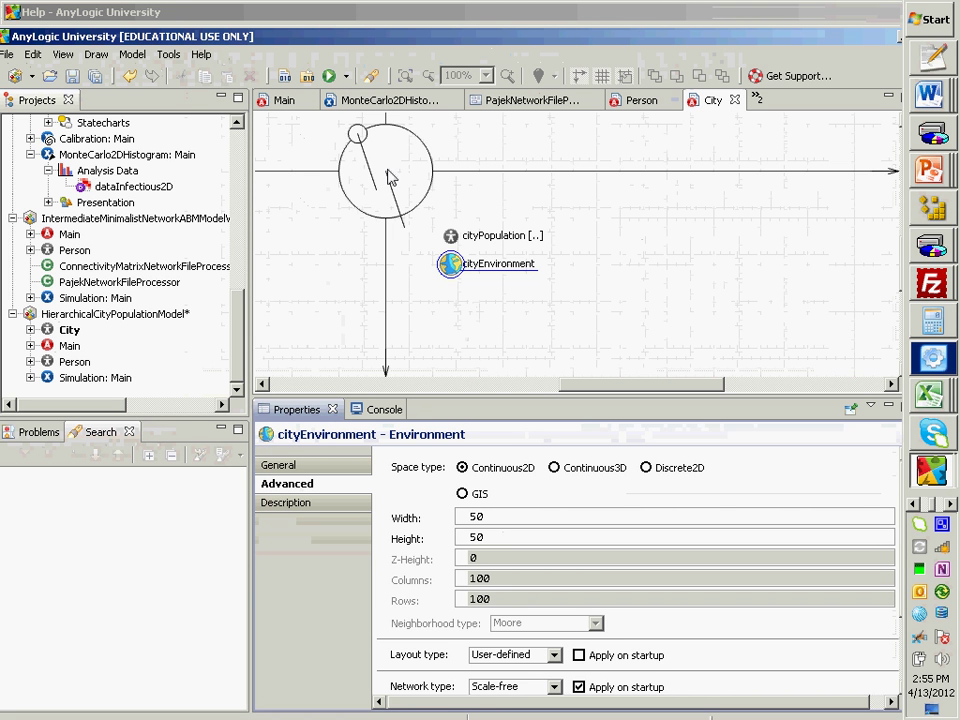
Run the Simulation experiment to check the people's placement with the moved cityPopulation presentation, and close the run window
{"action": "right_click", "coordinate": [90, 379]}
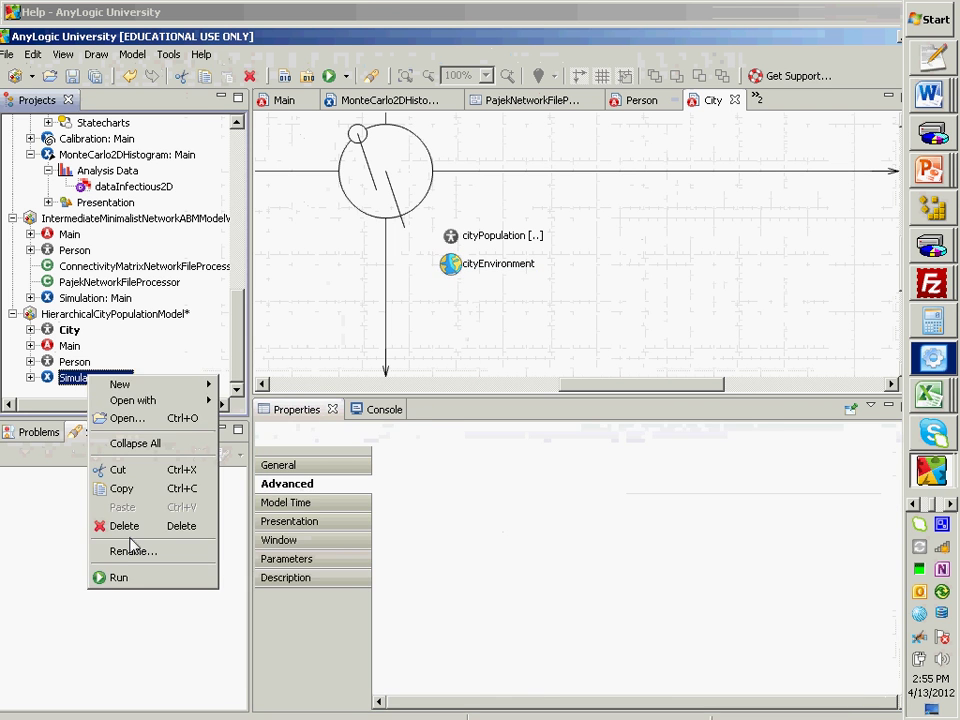
{"action": "left_click", "coordinate": [135, 577]}
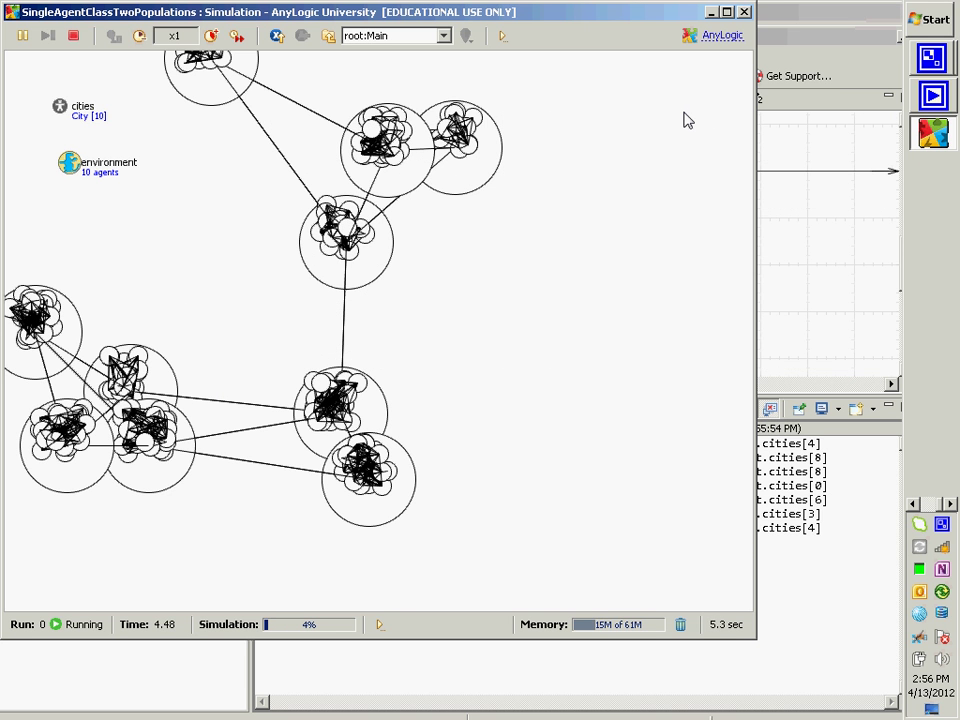
{"action": "left_click", "coordinate": [744, 12]}
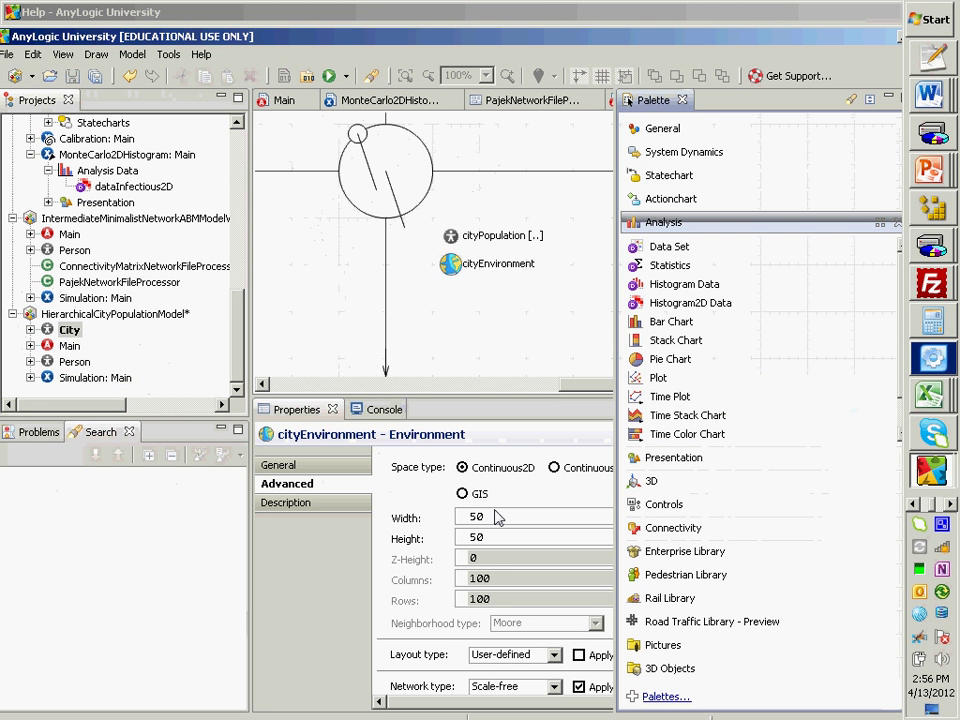
Set the width and height of cityEnvironment to 100
{"action": "double_click", "coordinate": [486, 517]}
{"action": "key", "text": "BackSpace"}
{"action": "type", "text": "100"}
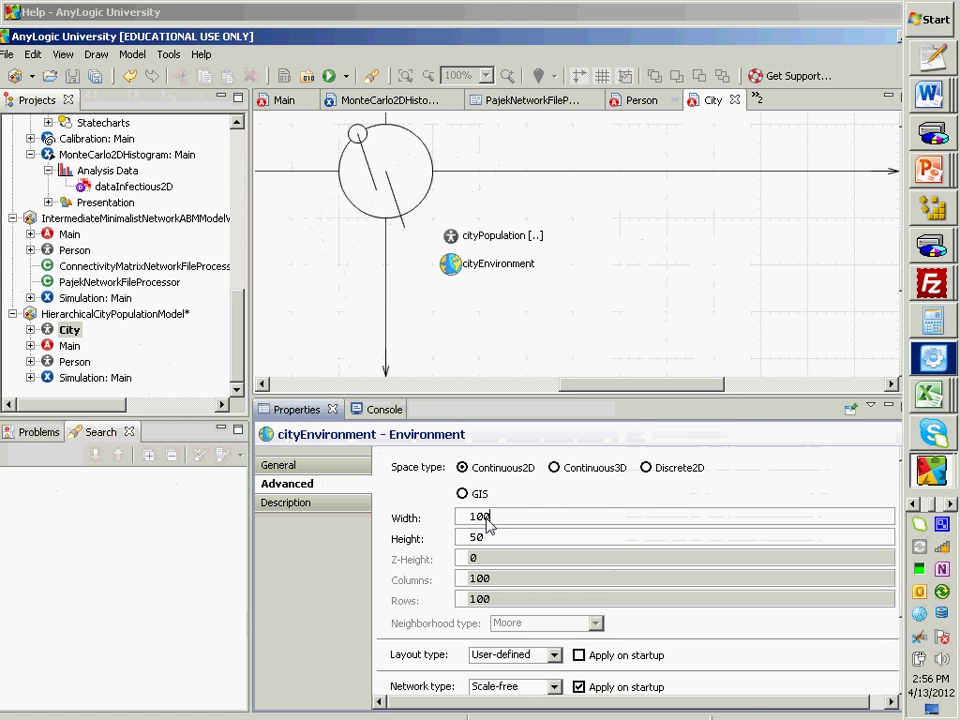
{"action": "double_click", "coordinate": [486, 538]}
{"action": "type", "text": "100"}
Run the Simulation experiment with the 100 by 100 city environment and close the run window
{"action": "left_click", "coordinate": [119, 381]}
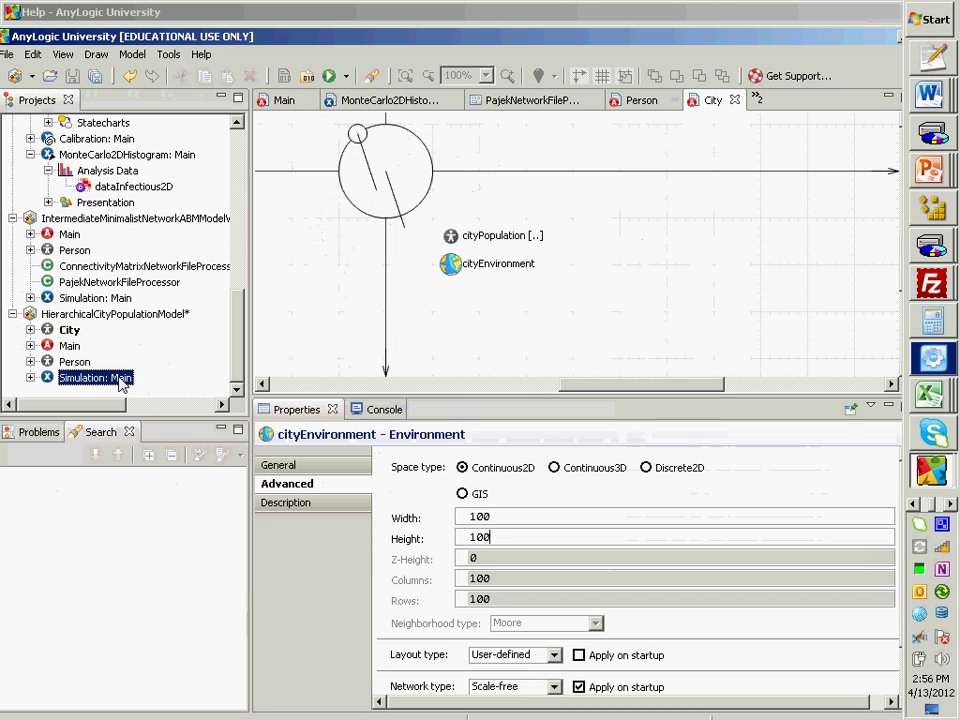
{"action": "right_click", "coordinate": [119, 385]}
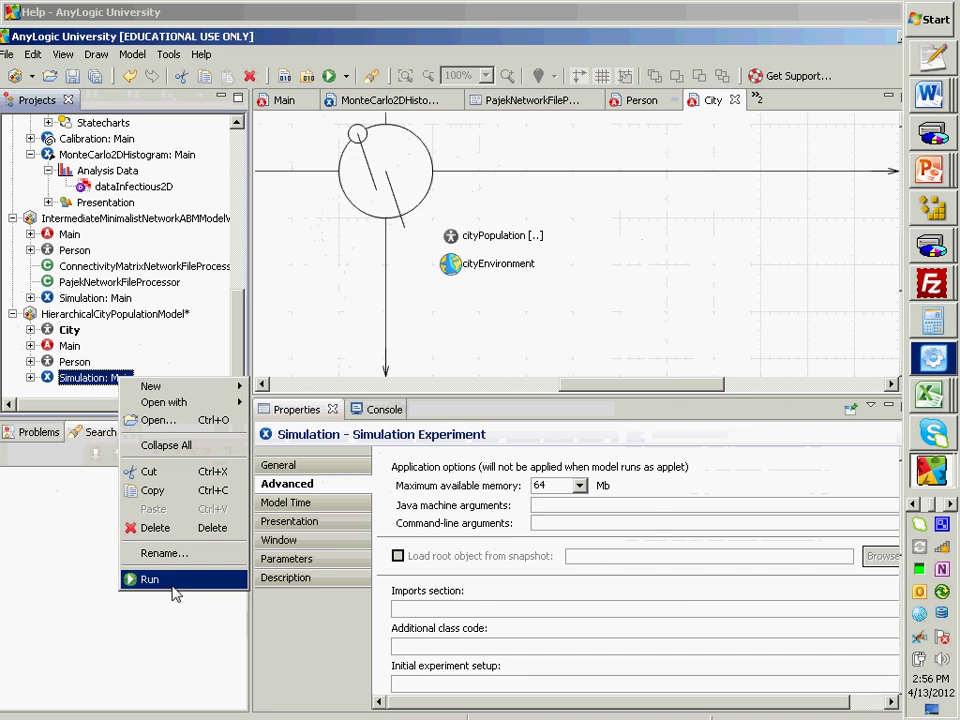
{"action": "left_click", "coordinate": [150, 580]}
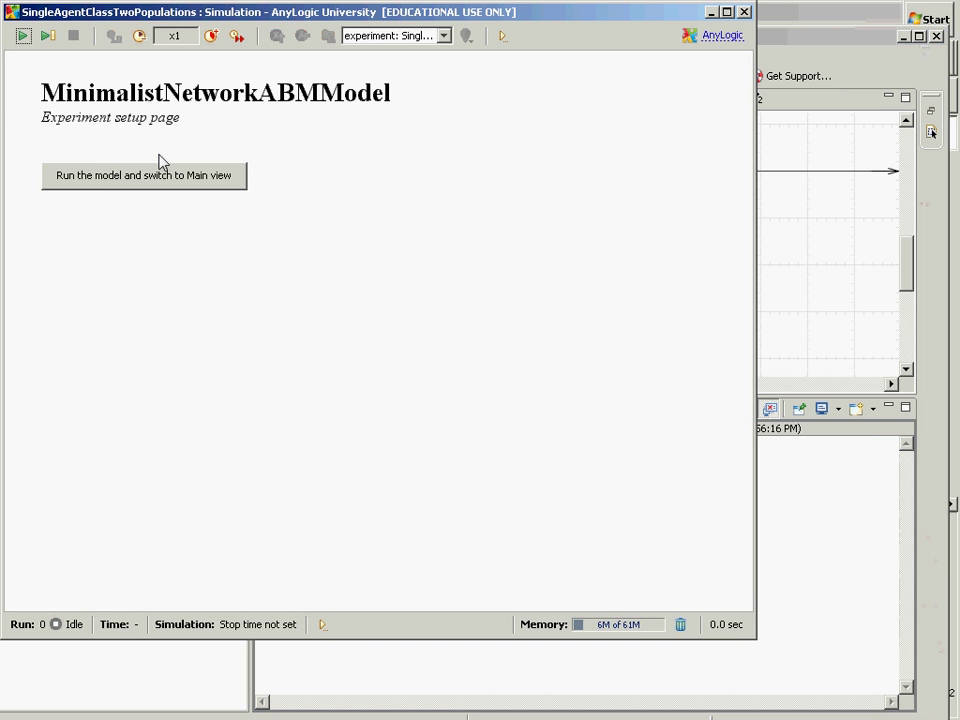
{"action": "left_click", "coordinate": [163, 185]}
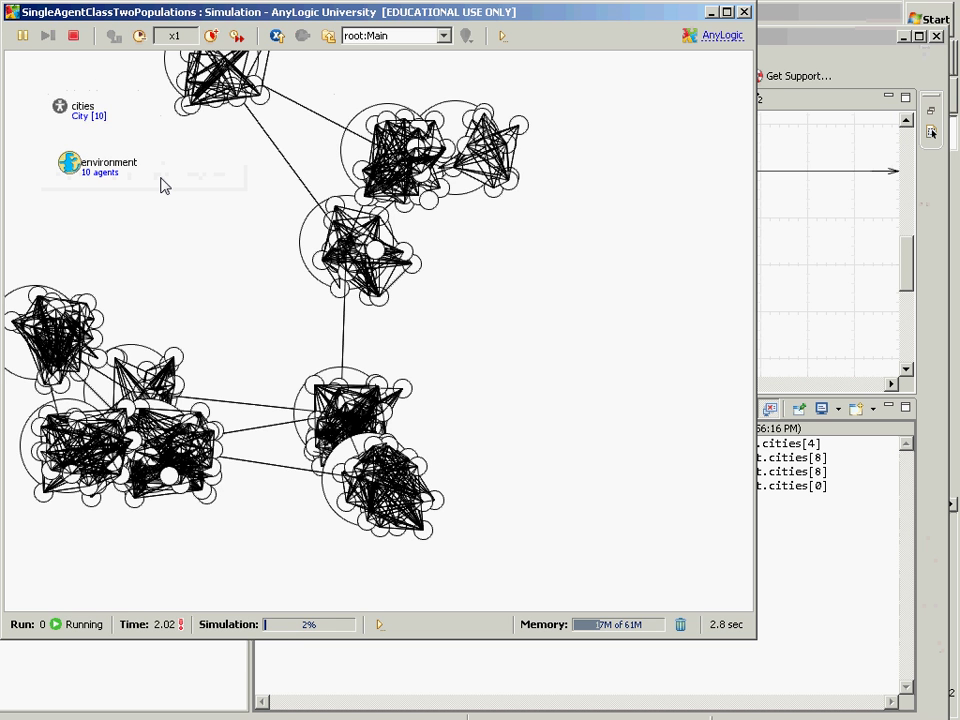
{"action": "key", "text": "alt+F4"}
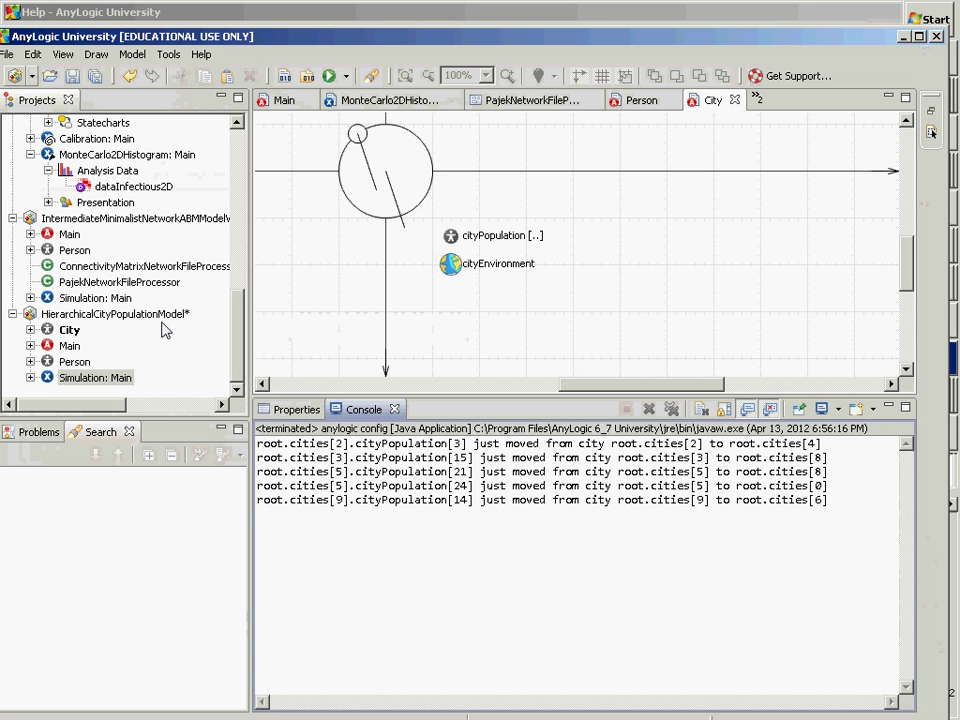
Set the width and height of cityEnvironment to 75
{"action": "left_click", "coordinate": [452, 265]}
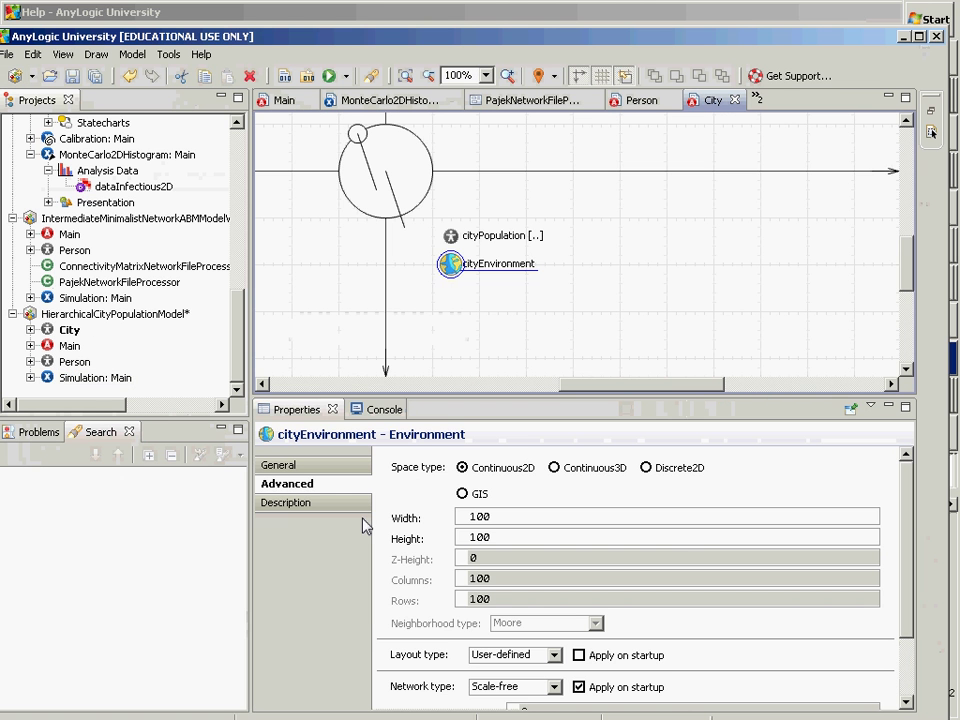
{"action": "double_click", "coordinate": [502, 516]}
{"action": "key", "text": "BackSpace"}
{"action": "type", "text": "75"}
{"action": "double_click", "coordinate": [495, 538]}
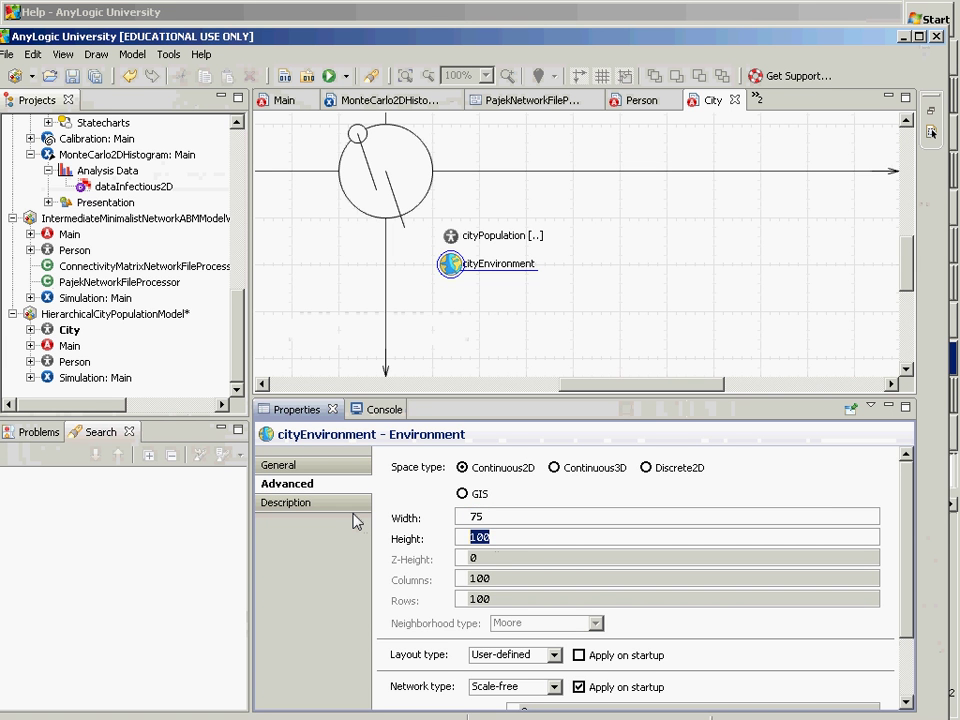
{"action": "type", "text": "75"}
Run the Simulation experiment with the 75 by 75 city environment to check how people fit within the cities
{"action": "right_click", "coordinate": [100, 381]}
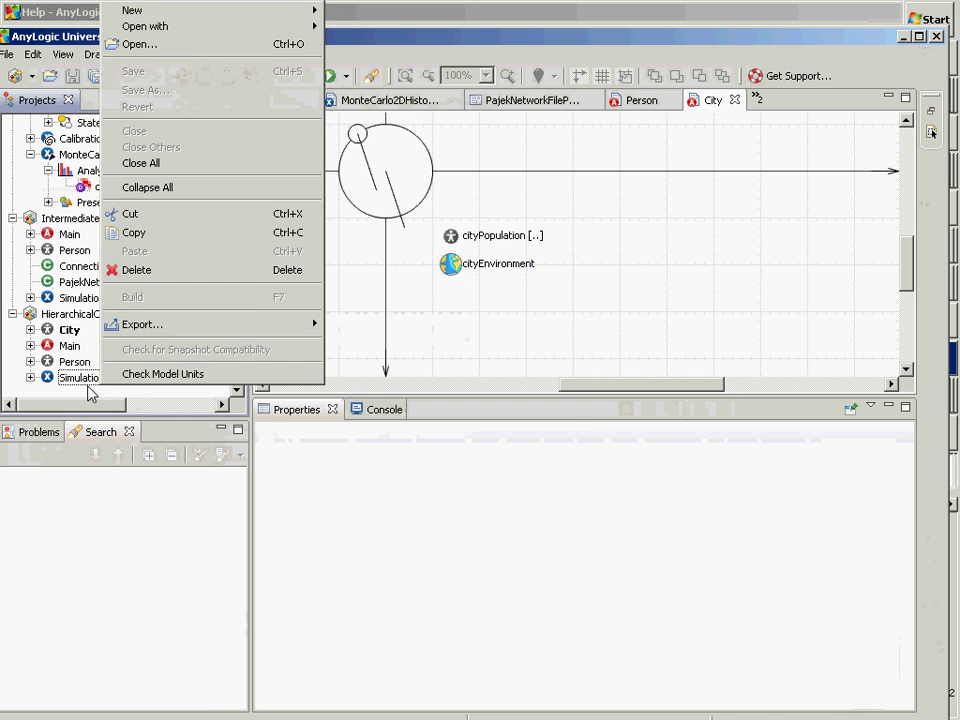
{"action": "left_click", "coordinate": [87, 382]}
{"action": "right_click", "coordinate": [87, 383]}
{"action": "left_click", "coordinate": [141, 581]}
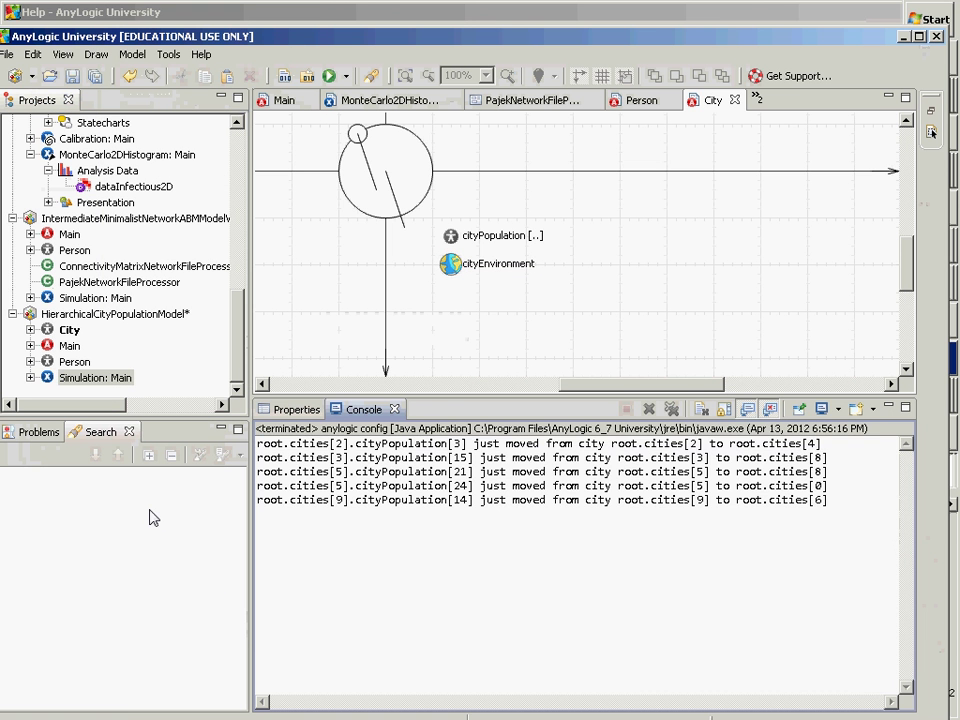
{"action": "left_click", "coordinate": [180, 182]}
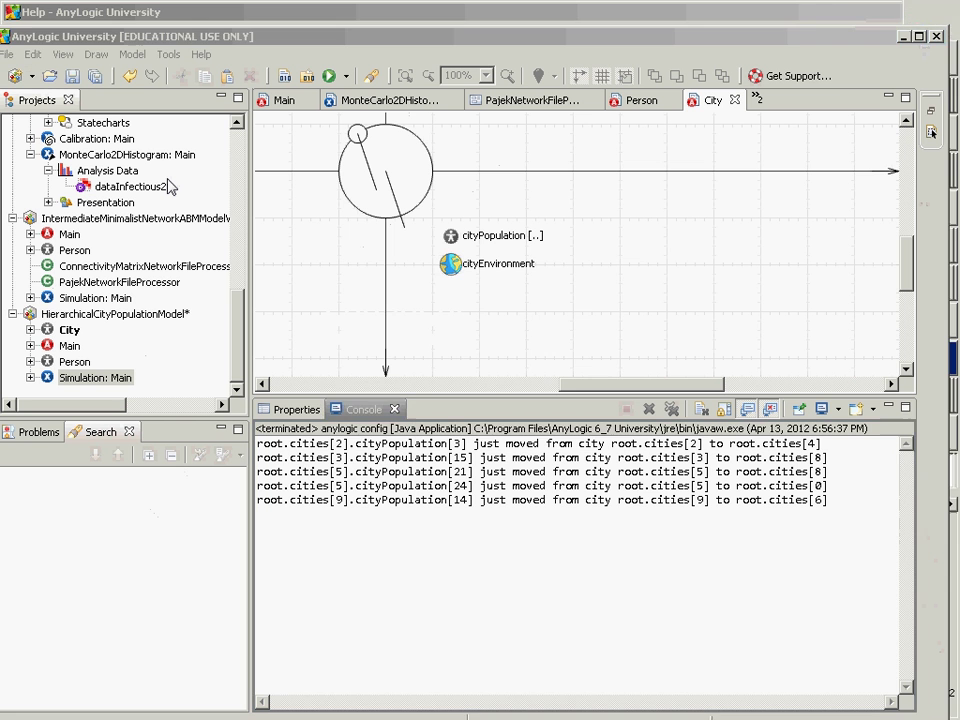
Switch from the model editor to another open window
{"action": "key", "text": "alt+Tab"}
{"action": "key", "text": "alt+Tab"}
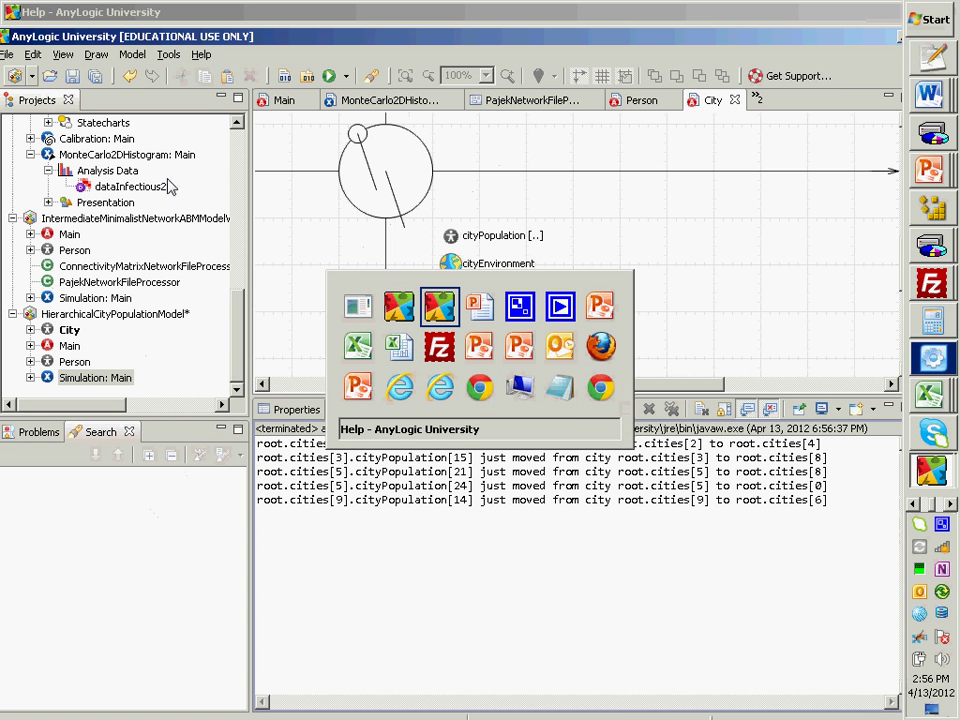